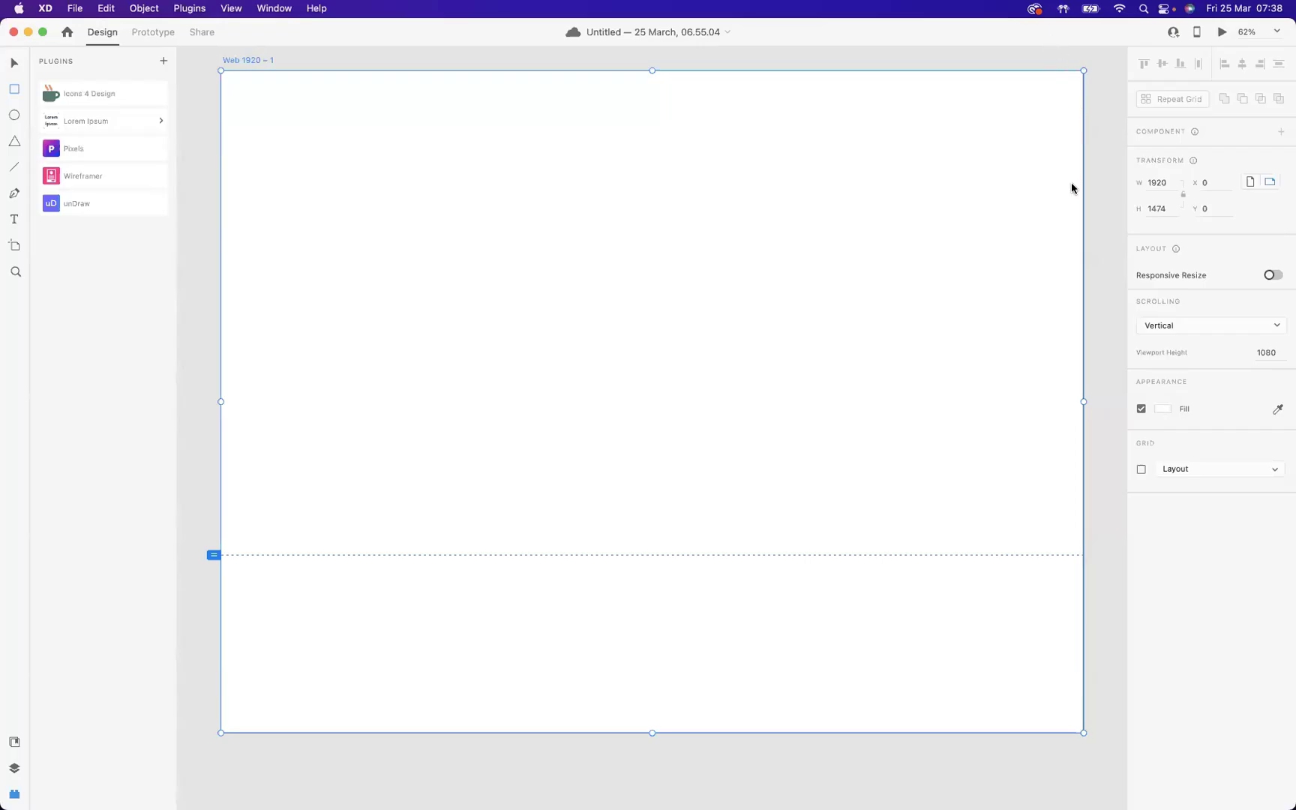
- Switch to the Rectangle tool with the R shortcut
key("r")
- Draw a 1920 × 1020 rectangle across the artboard top, its top edge at Y 0
mouse_move(223, 78)
left_mouse_down()
mouse_move(337, 405)
mouse_move(1084, 530)
left_mouse_up()
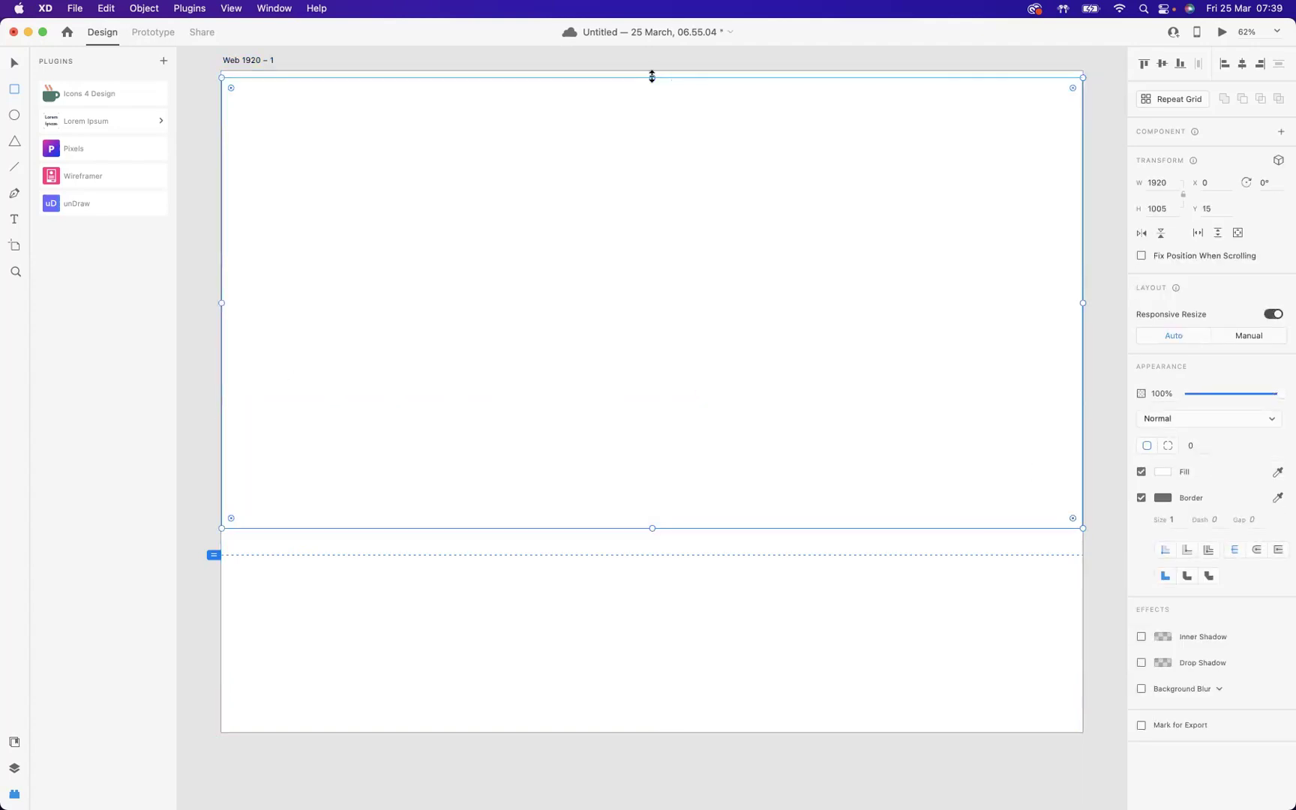
left_click_drag(651, 79, 652, 70)
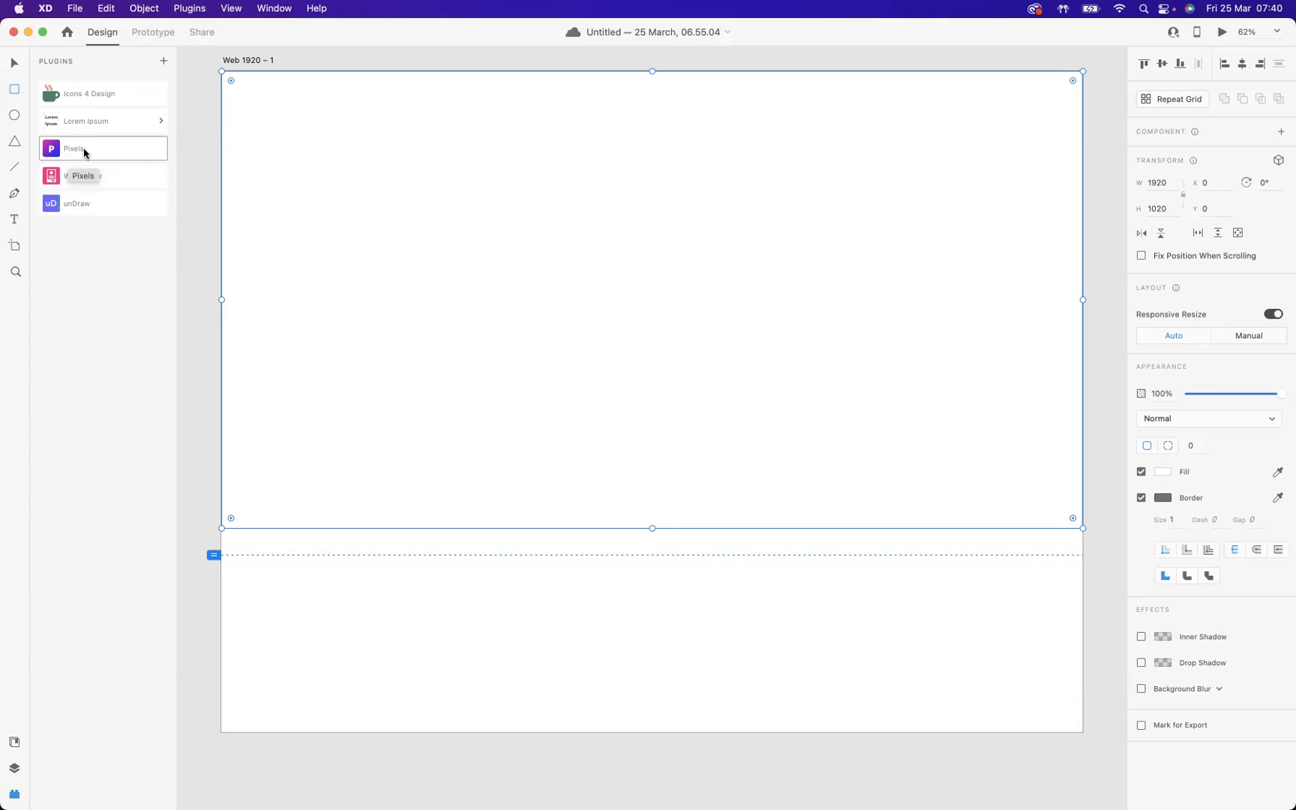
- Search the Pixels plugin for 'mountains' in place of the old 'ocean' query
left_click(84, 152)
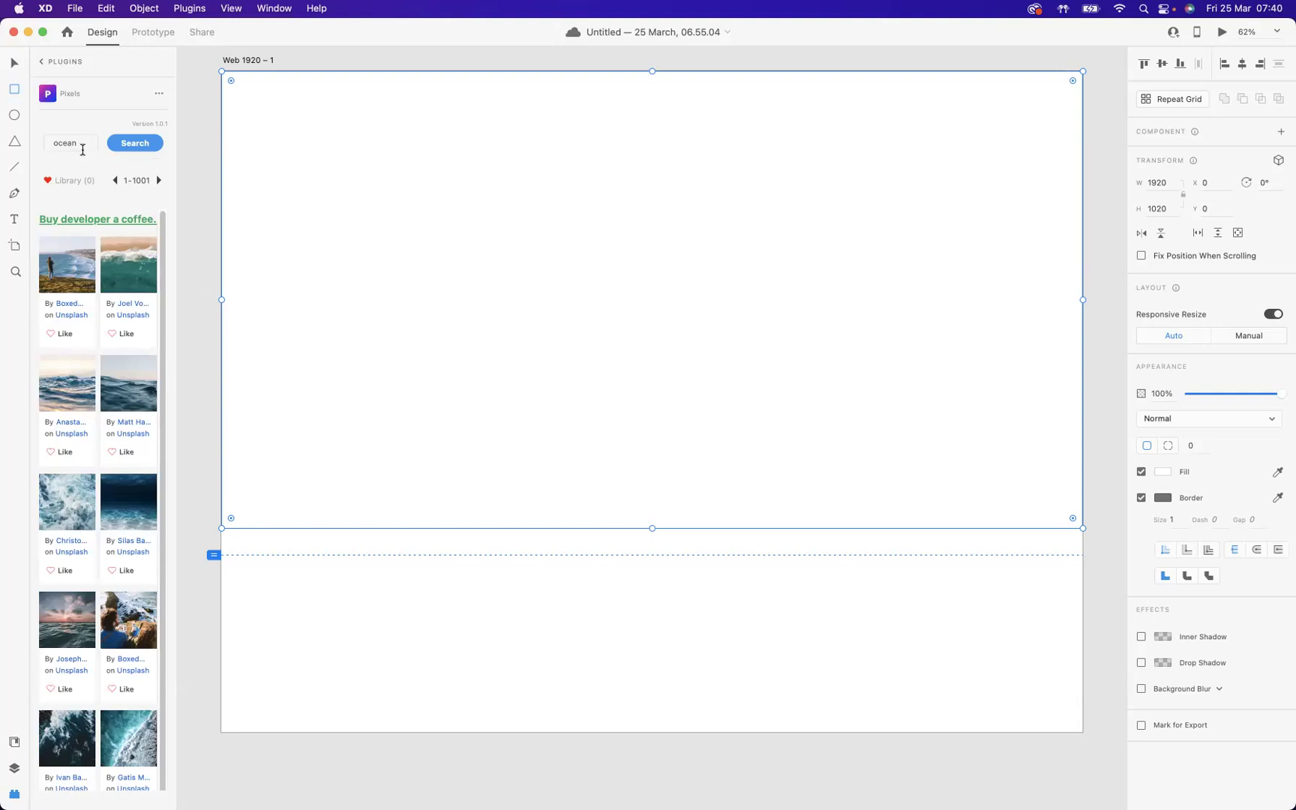
left_click_drag(82, 142, 45, 147)
key("BackSpace")
type("mounr")
type("ains")
left_click(133, 142)
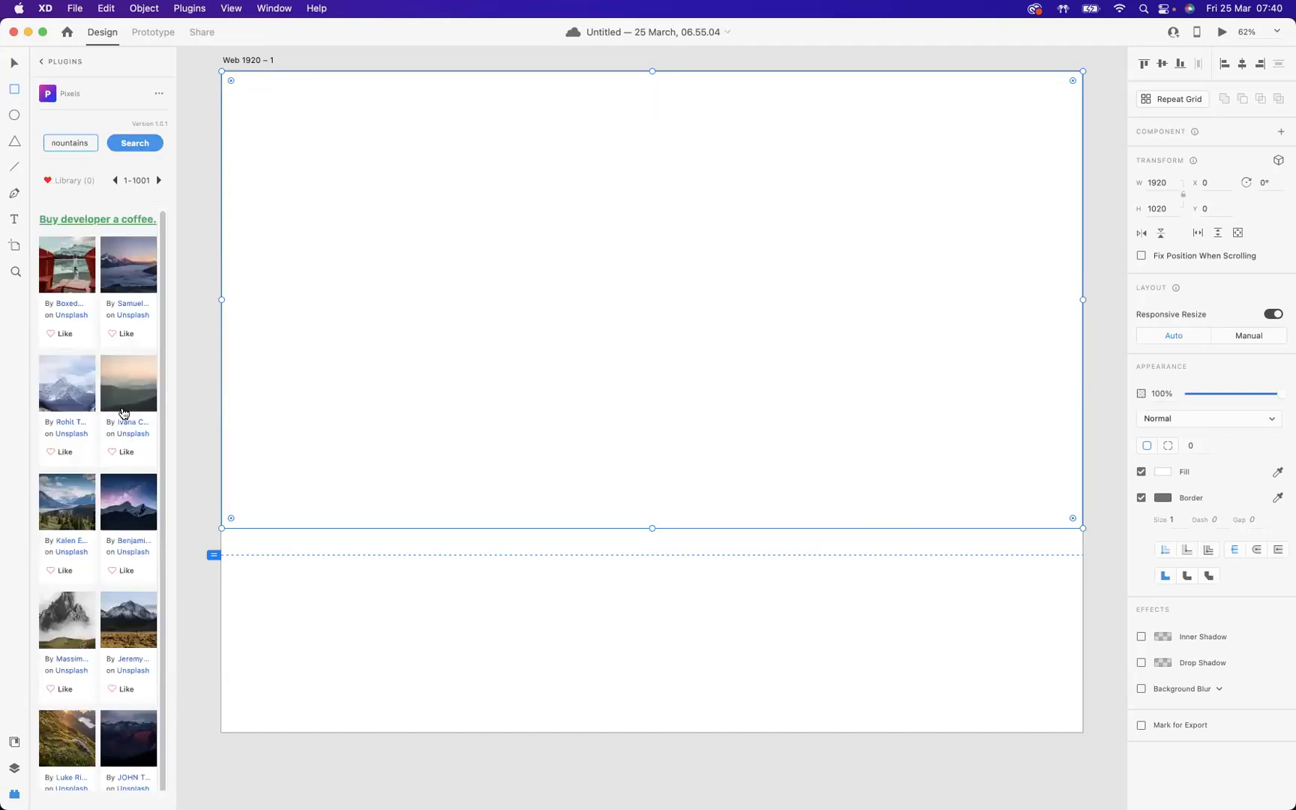
scroll(123, 413, "down", 2)
scroll(124, 413, "up", 2)
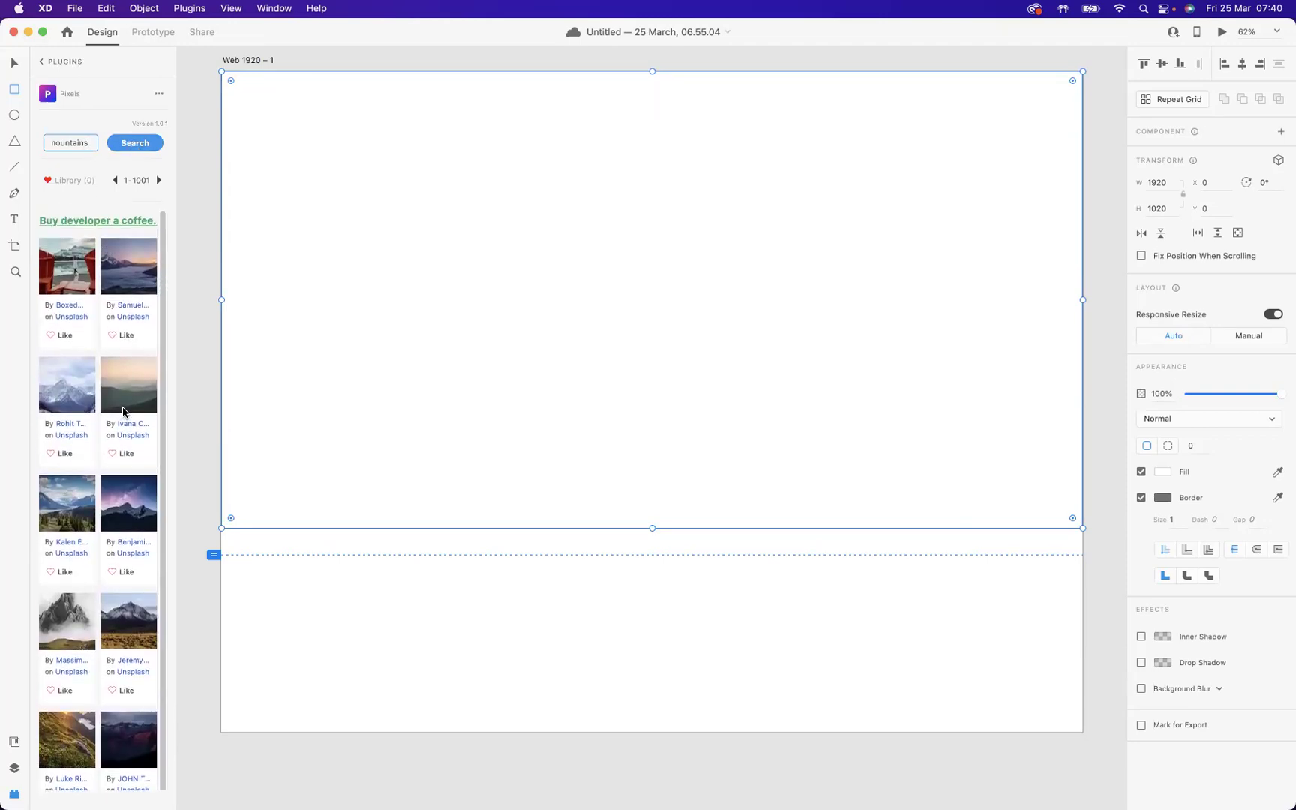
left_click(129, 271)
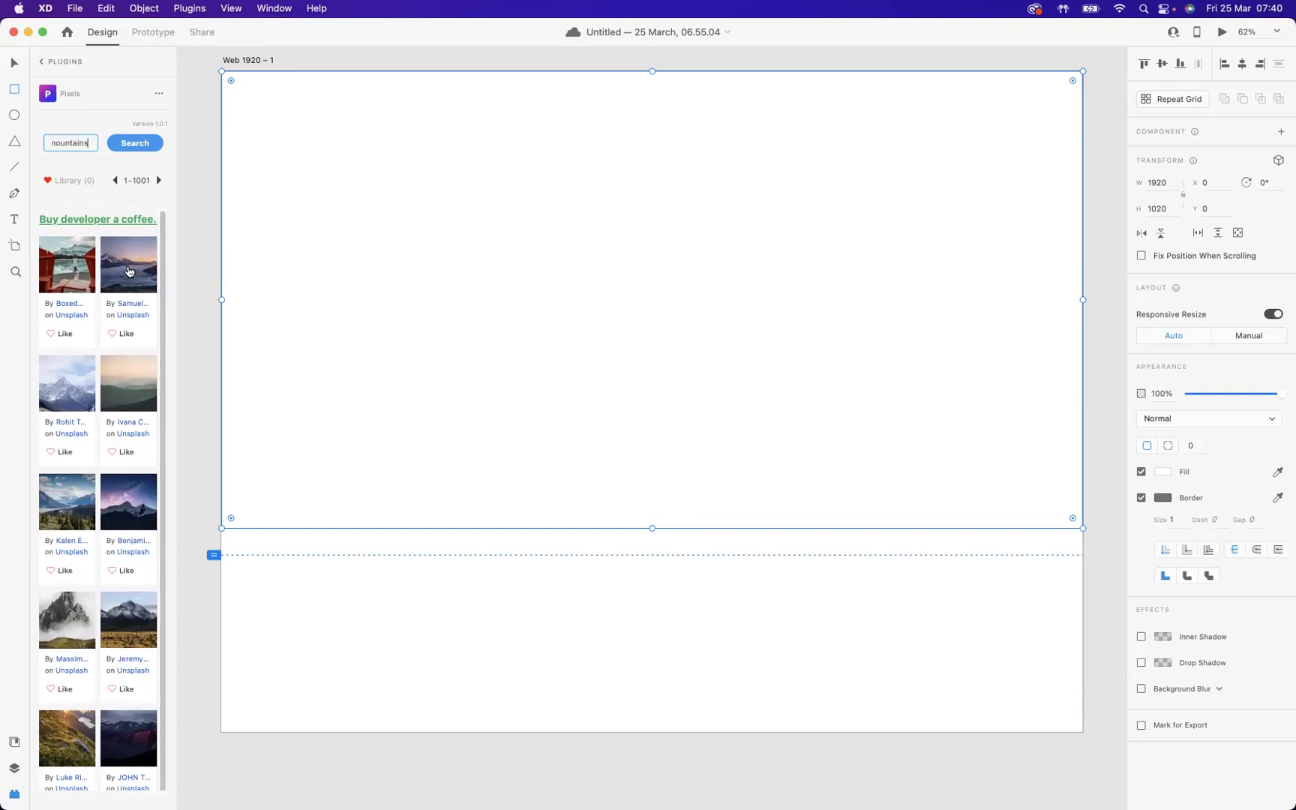
- Fill the rectangle with the second mountain photo and shift it down inside its mask
left_click(128, 271)
left_click(129, 269)
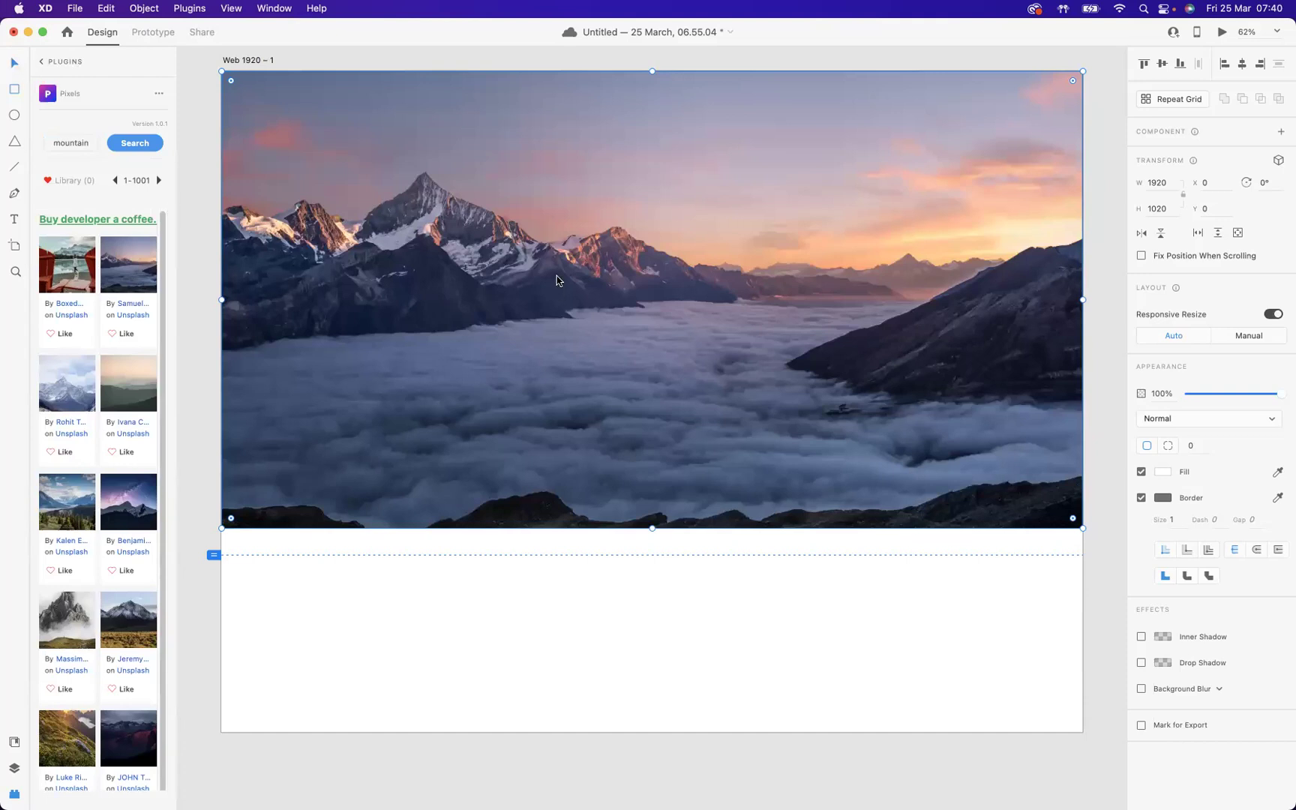
double_click(557, 280)
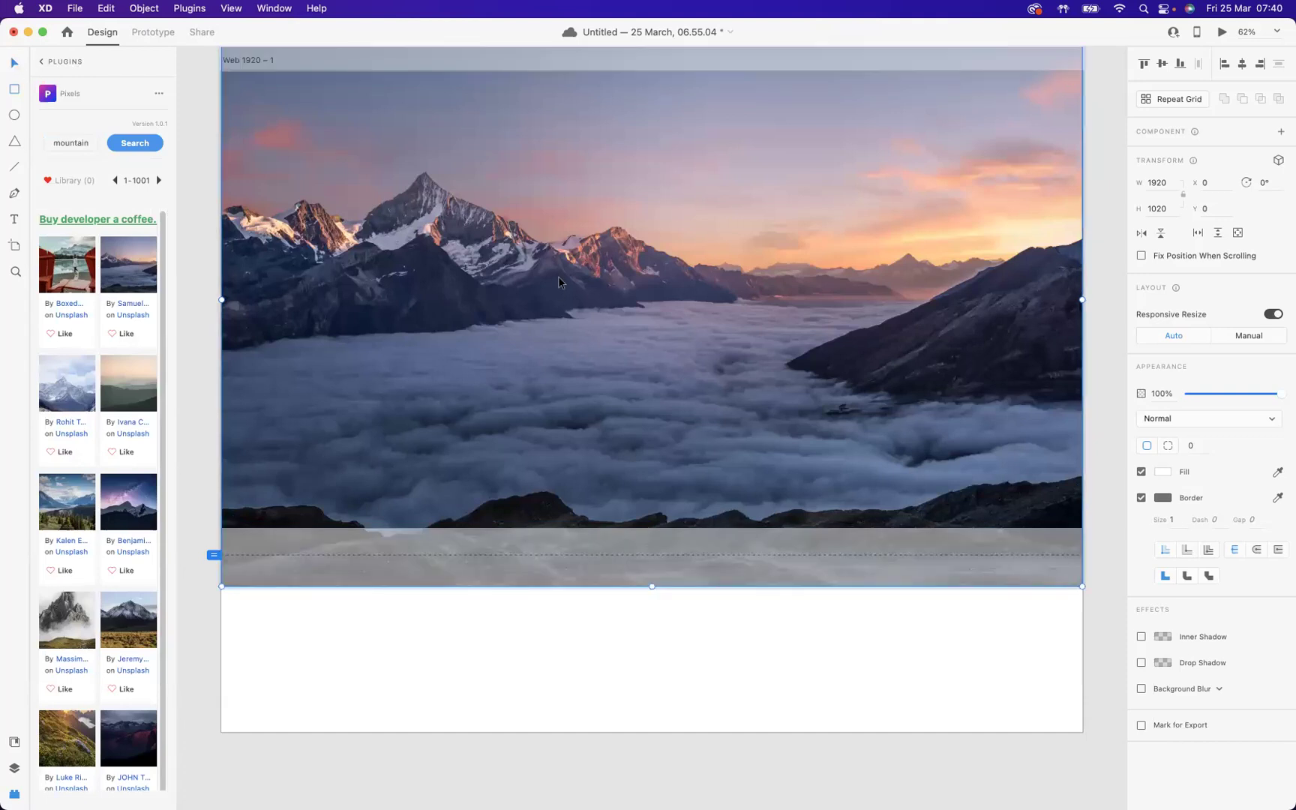
mouse_move(588, 279)
left_mouse_down()
mouse_move(590, 305)
mouse_move(586, 267)
left_mouse_up()
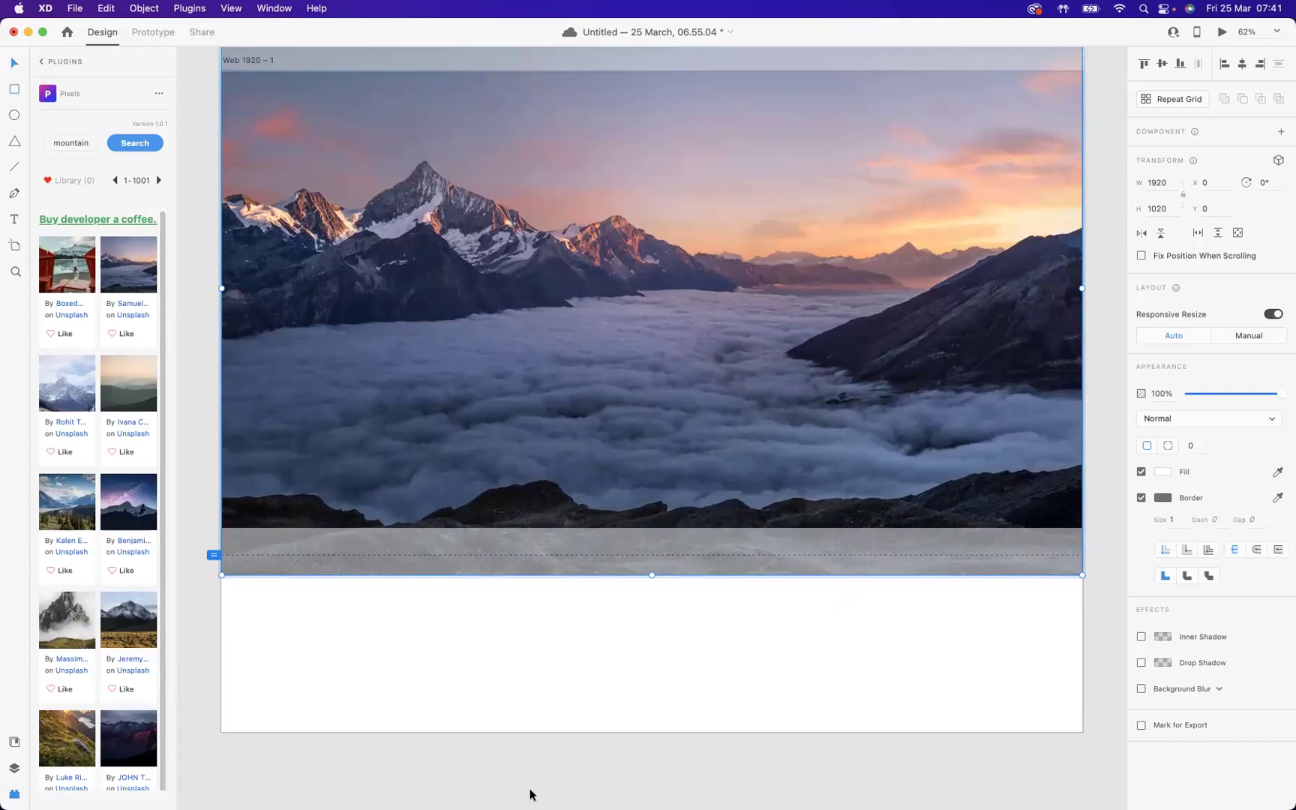
- Draw a 1920 × 1020 rectangle over the photo and fill it with black #000000
left_click(426, 664)
key("r")
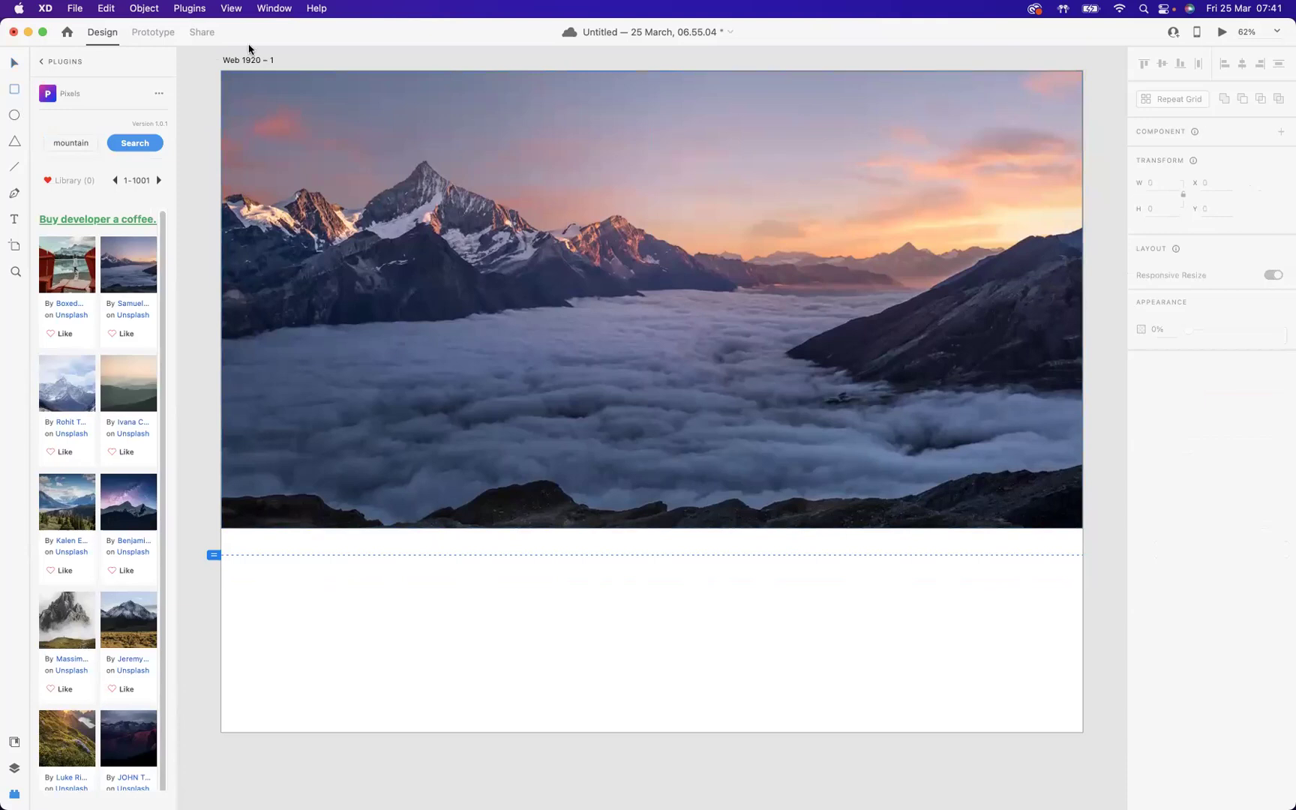
mouse_move(222, 70)
left_mouse_down()
mouse_move(1083, 527)
mouse_move(1119, 503)
left_mouse_up()
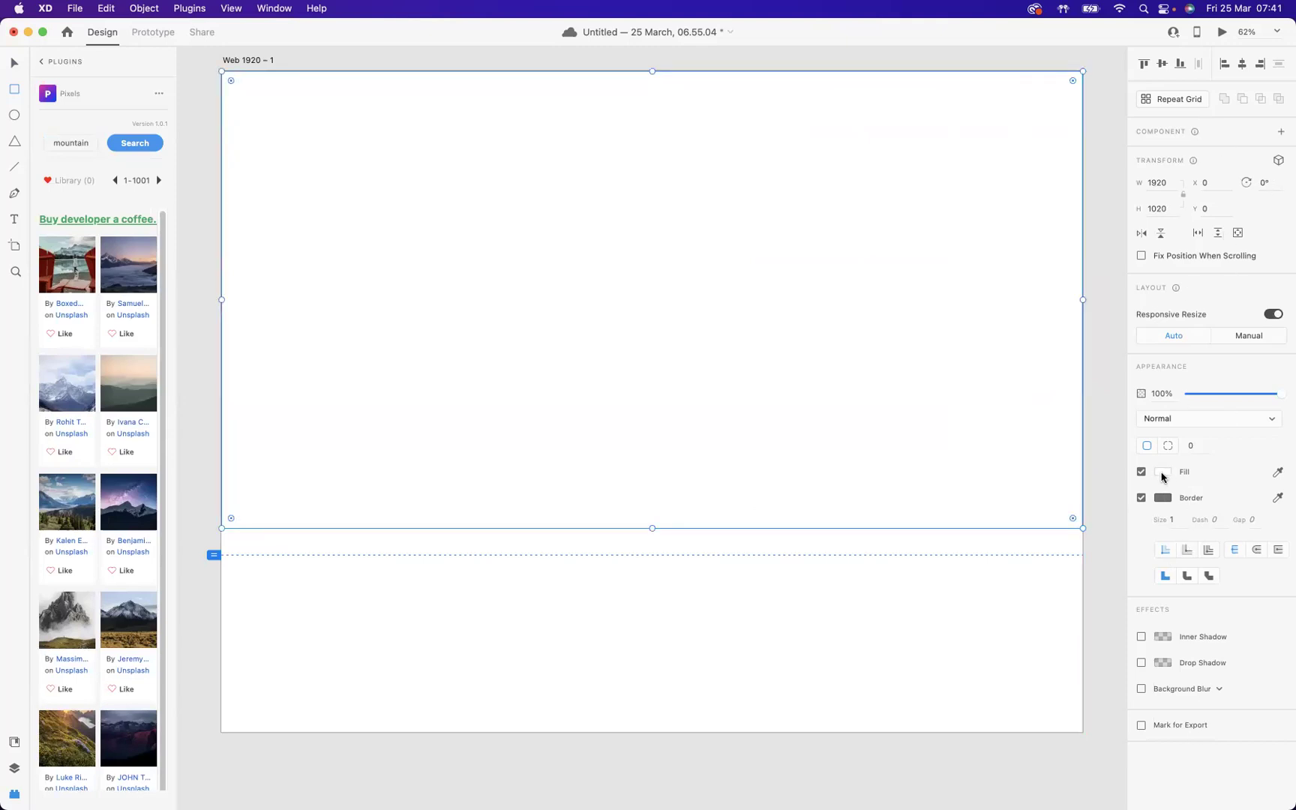
left_click(1164, 472)
left_click_drag(1032, 489, 989, 515)
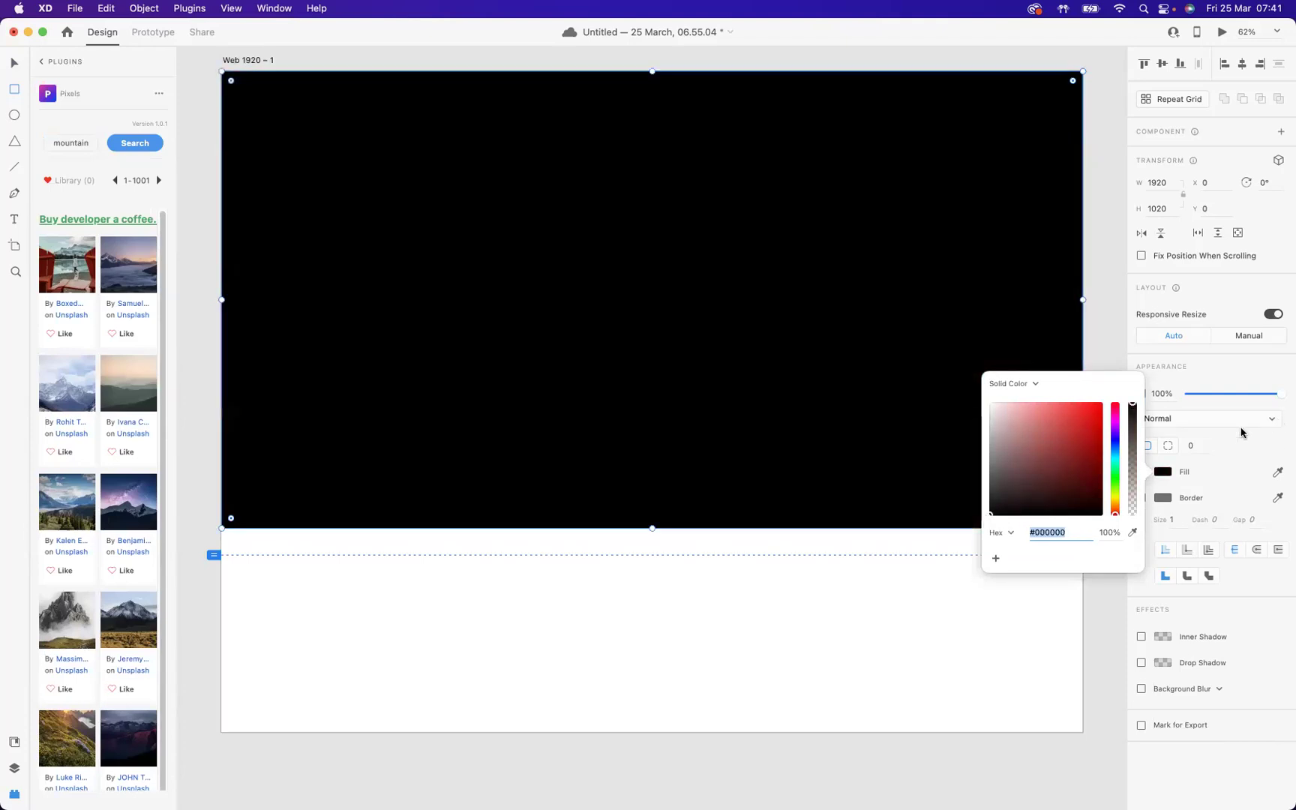
- Lower the black rectangle's Appearance opacity to 34%
left_click(1233, 436)
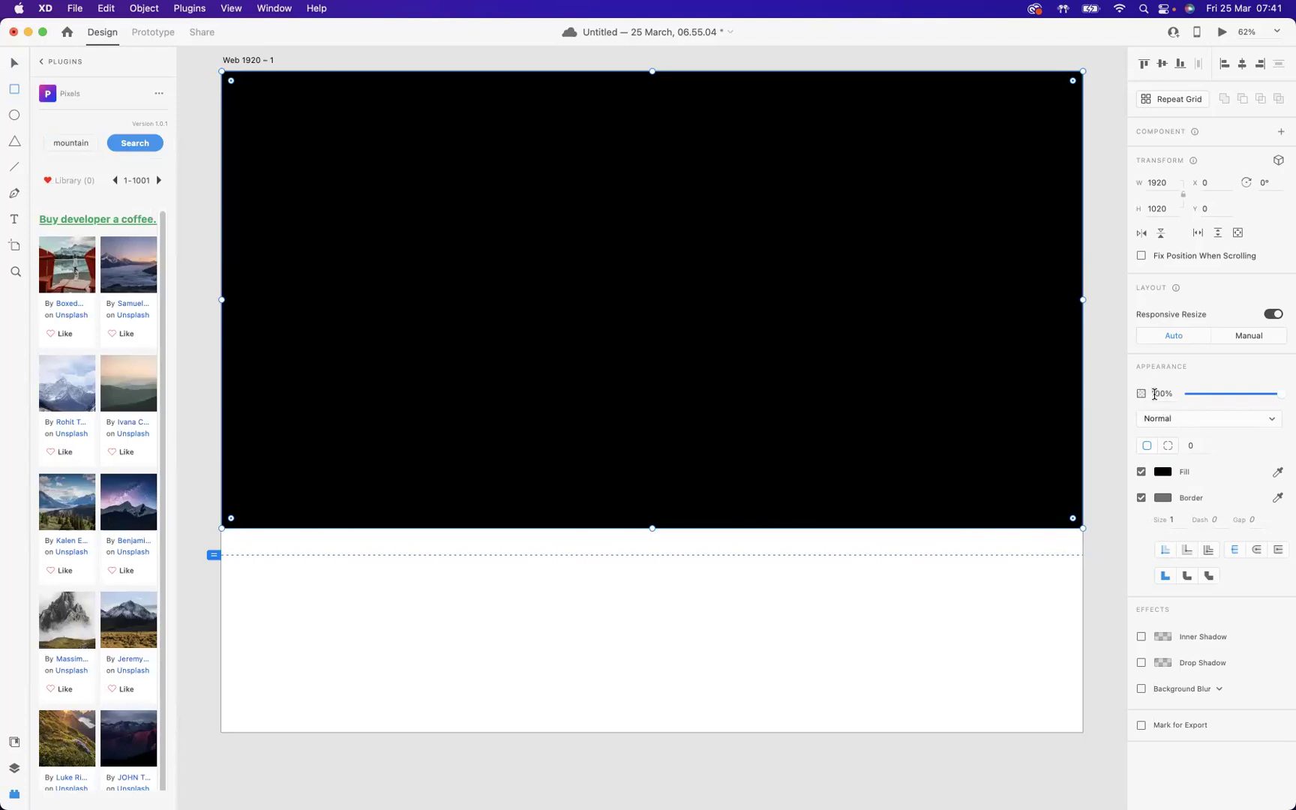
left_click_drag(1279, 394, 1217, 401)
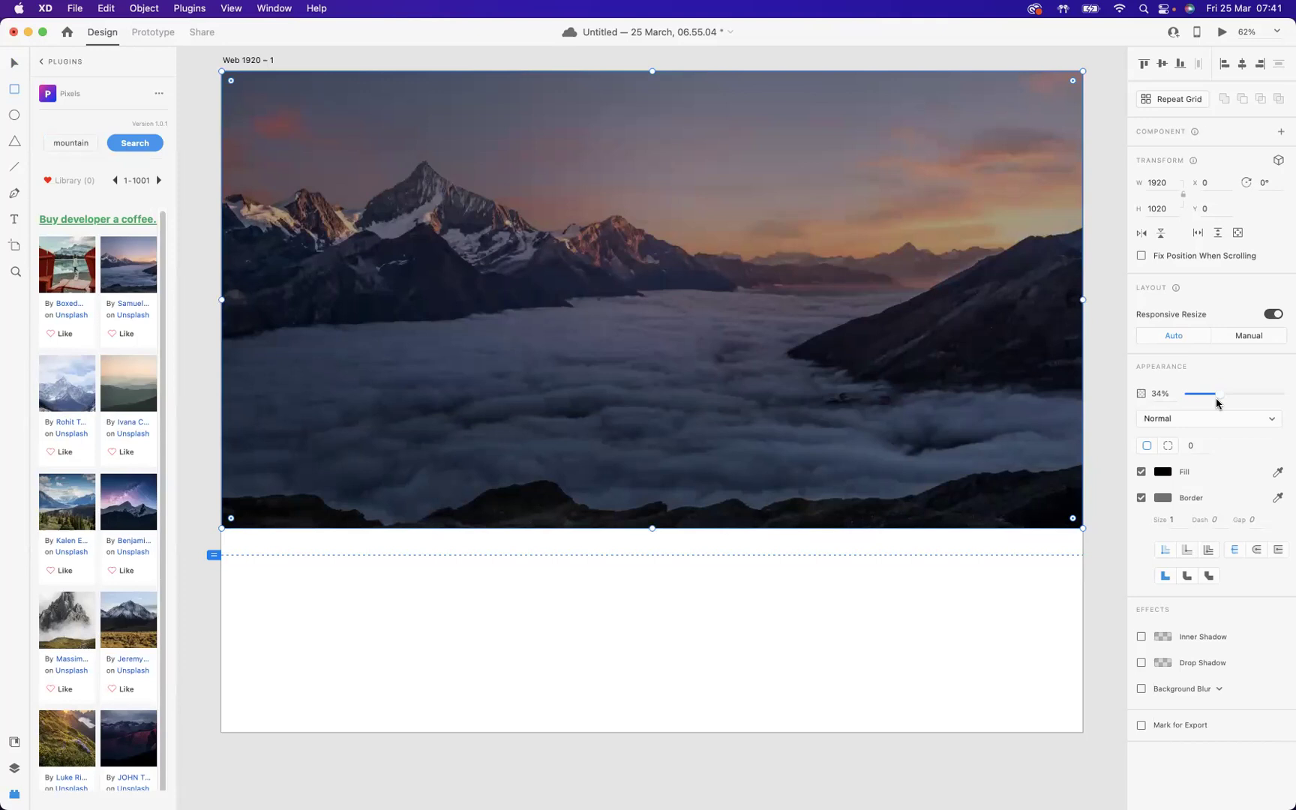
- Save the document to the cloud with Cmd+S
key("super+s")
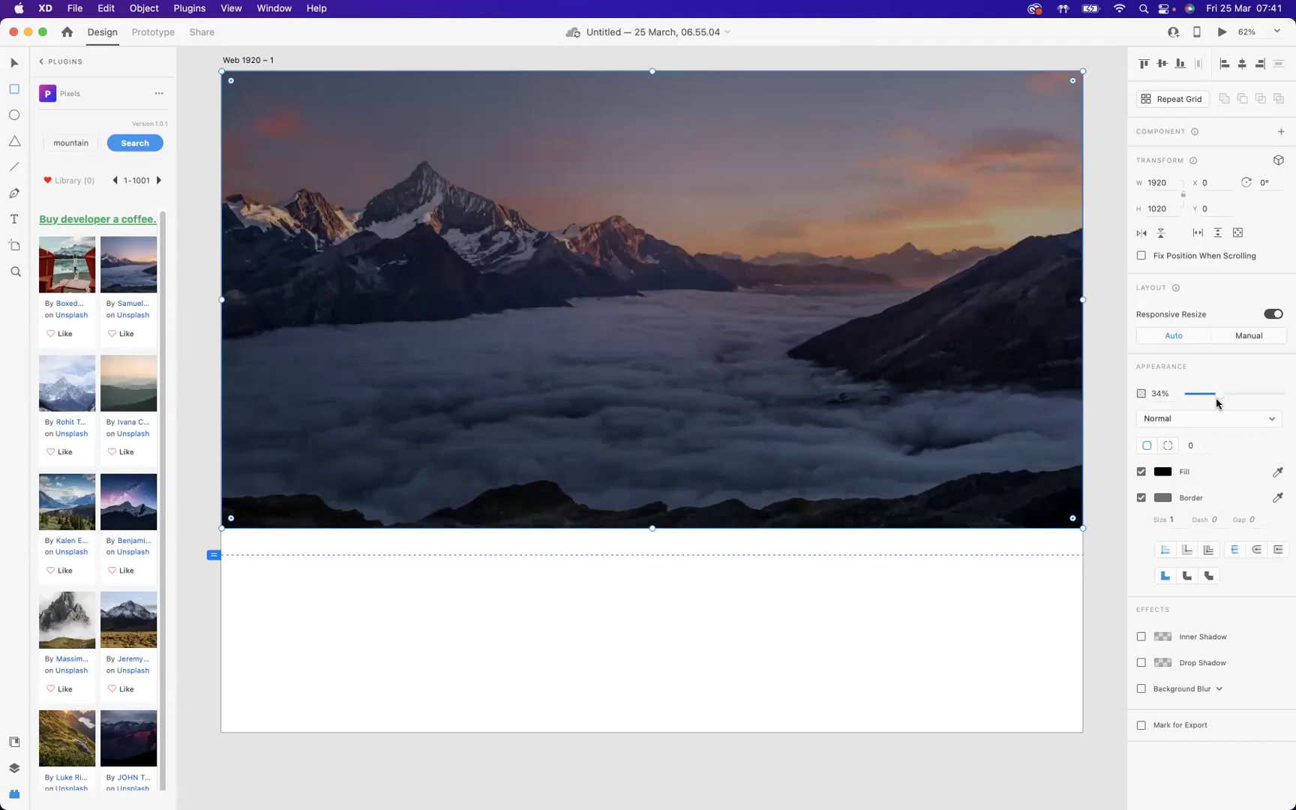